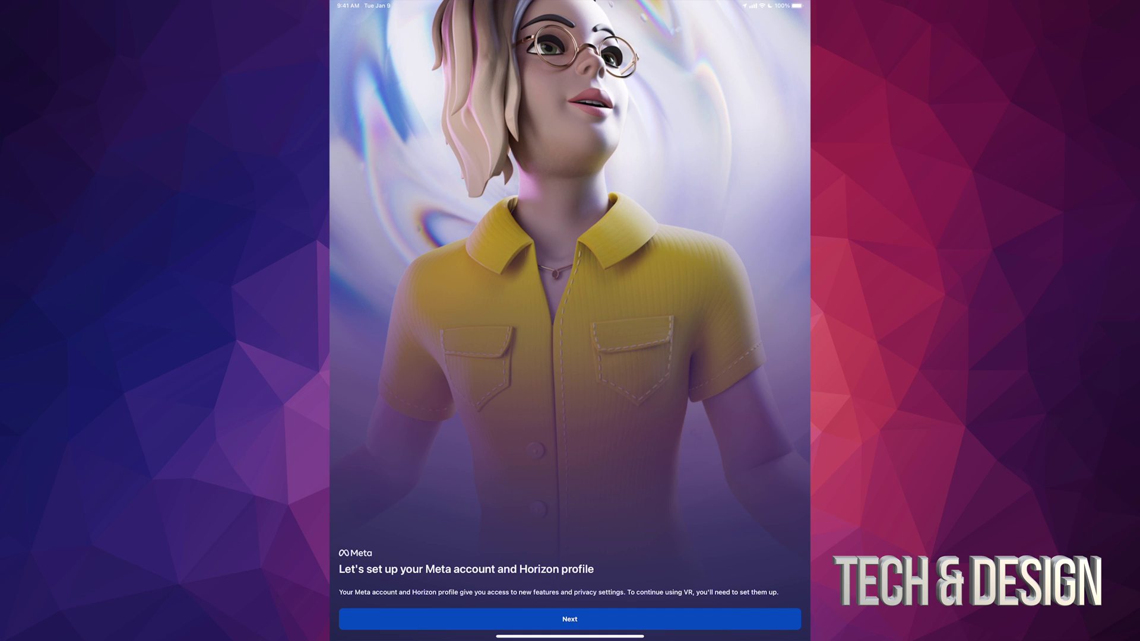
Step: Start Meta account setup with Facebook and agree to combine Facebook account info
{"action": "left_click", "coordinate": [570, 619]}
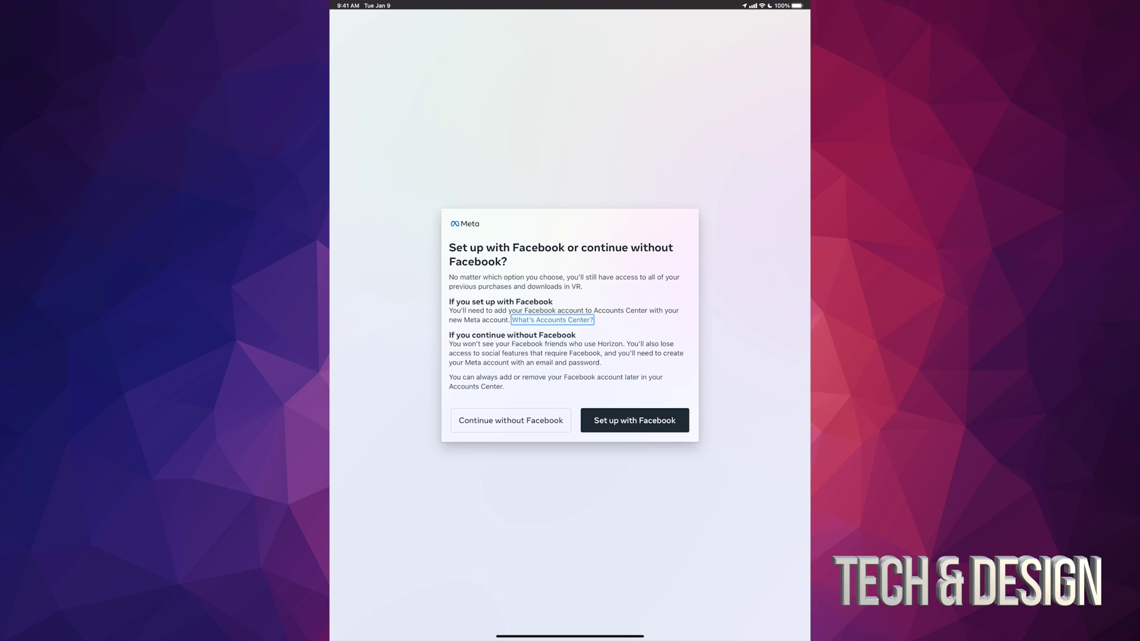
{"action": "left_click", "coordinate": [634, 420]}
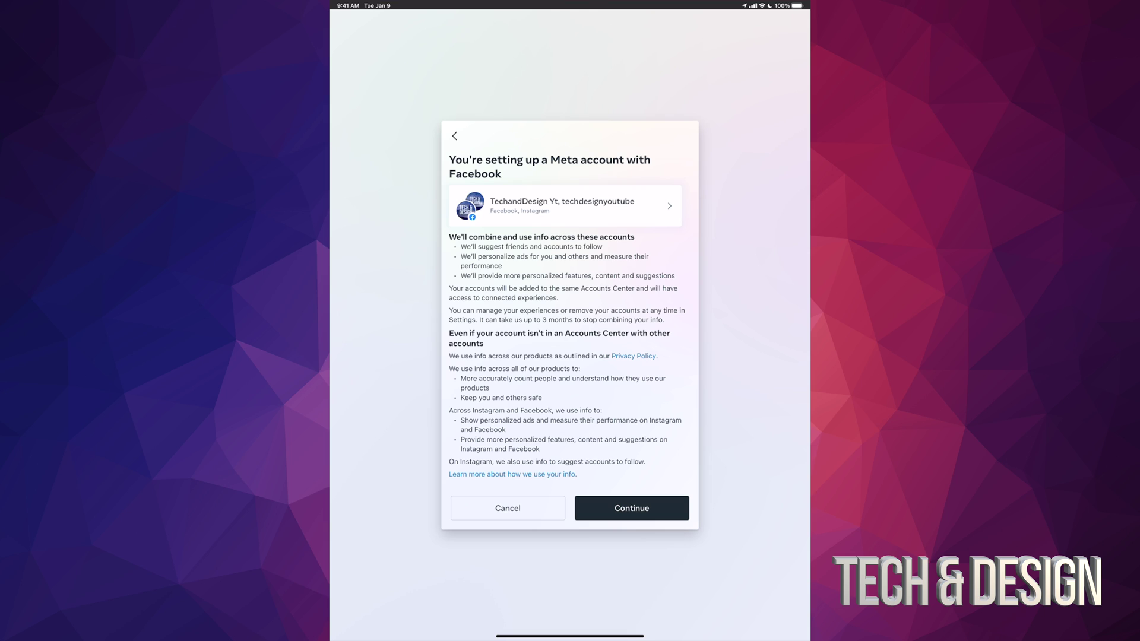
{"action": "left_click", "coordinate": [632, 507]}
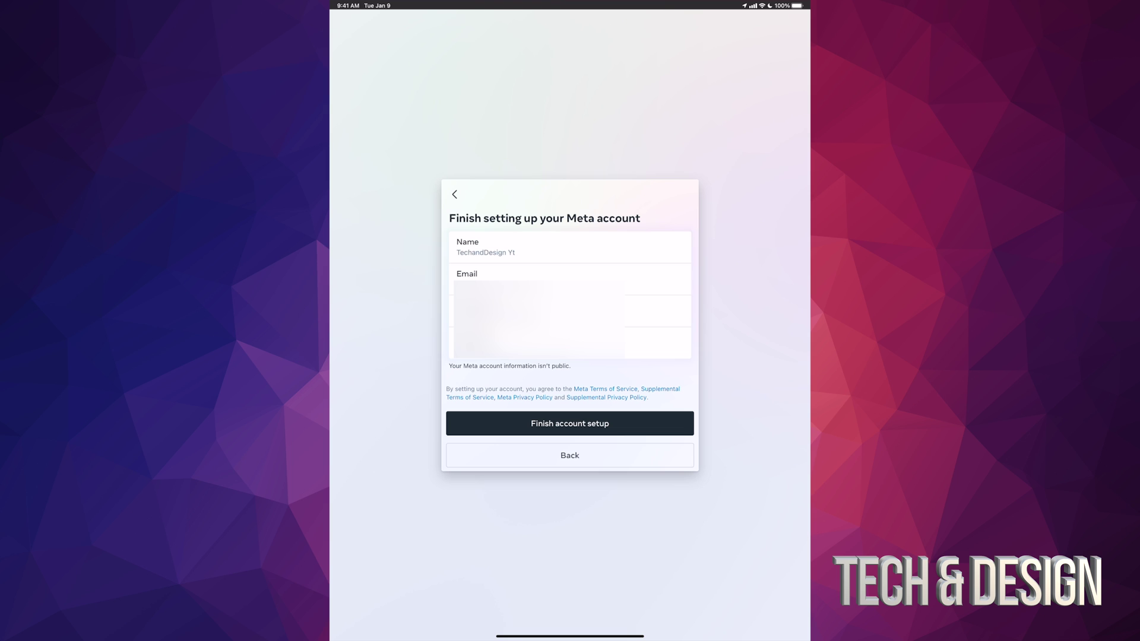
Step: Finish creating the Meta account and wait for the Horizon profile name page
{"action": "left_click", "coordinate": [570, 423]}
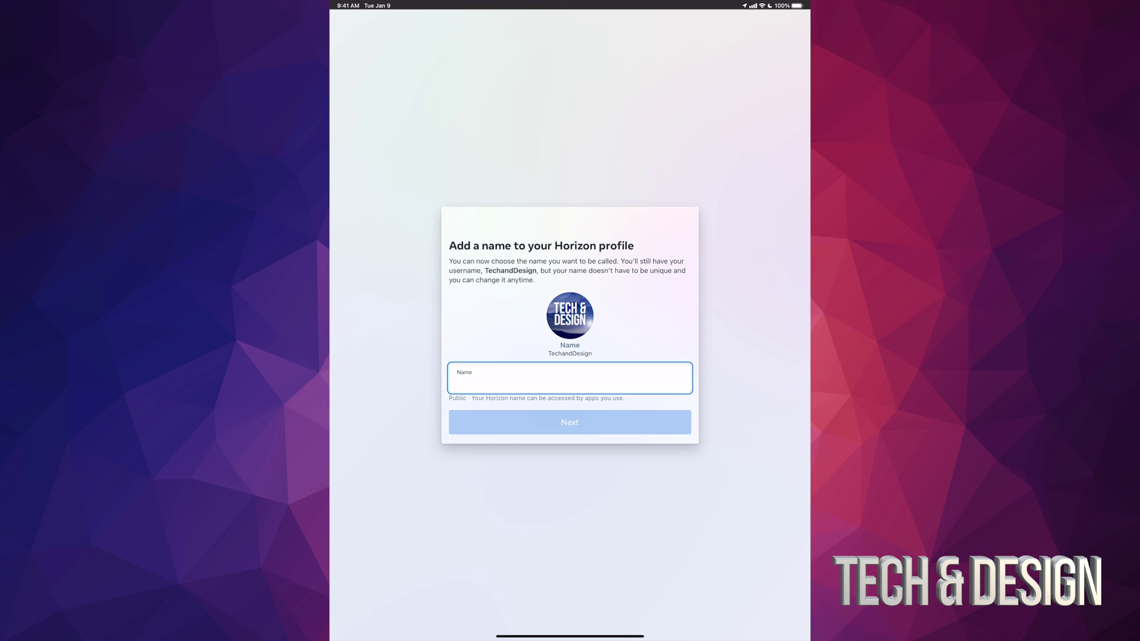
{"action": "type", "text": "Tech and Design"}
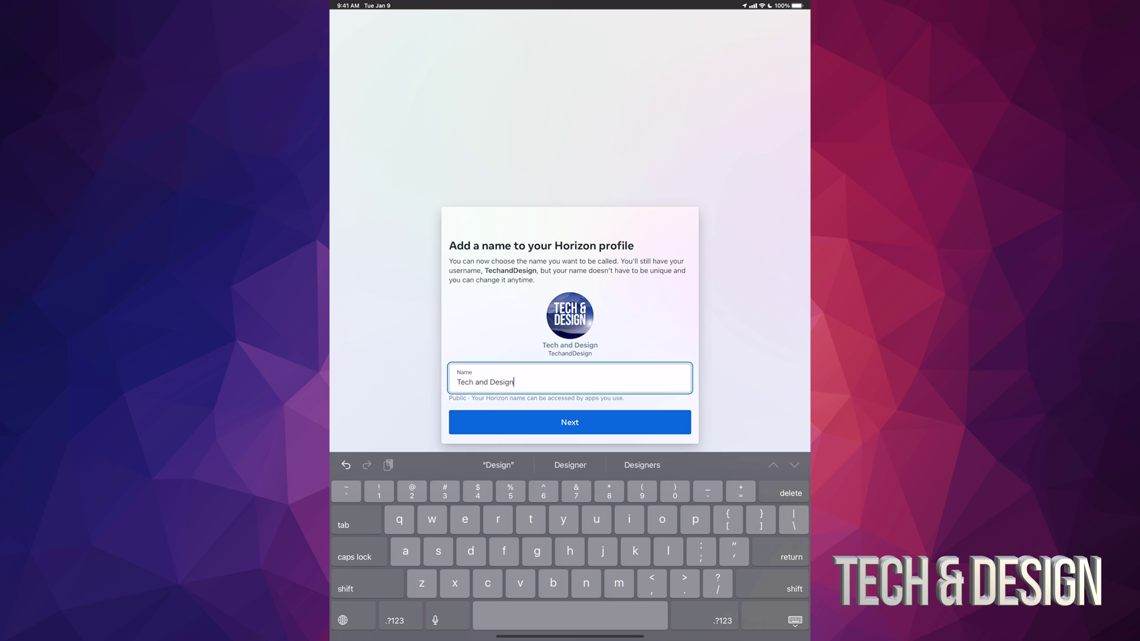
Step: Submit the Horizon profile name and continue signing in as TechandDesign
{"action": "key", "text": "Return"}
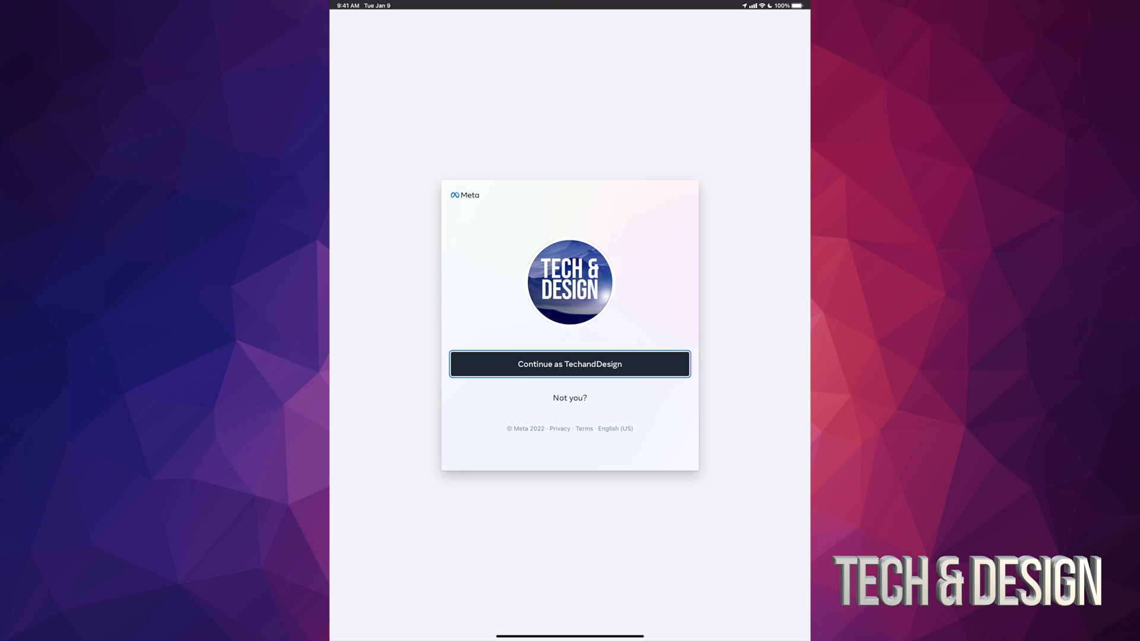
{"action": "key", "text": "Return"}
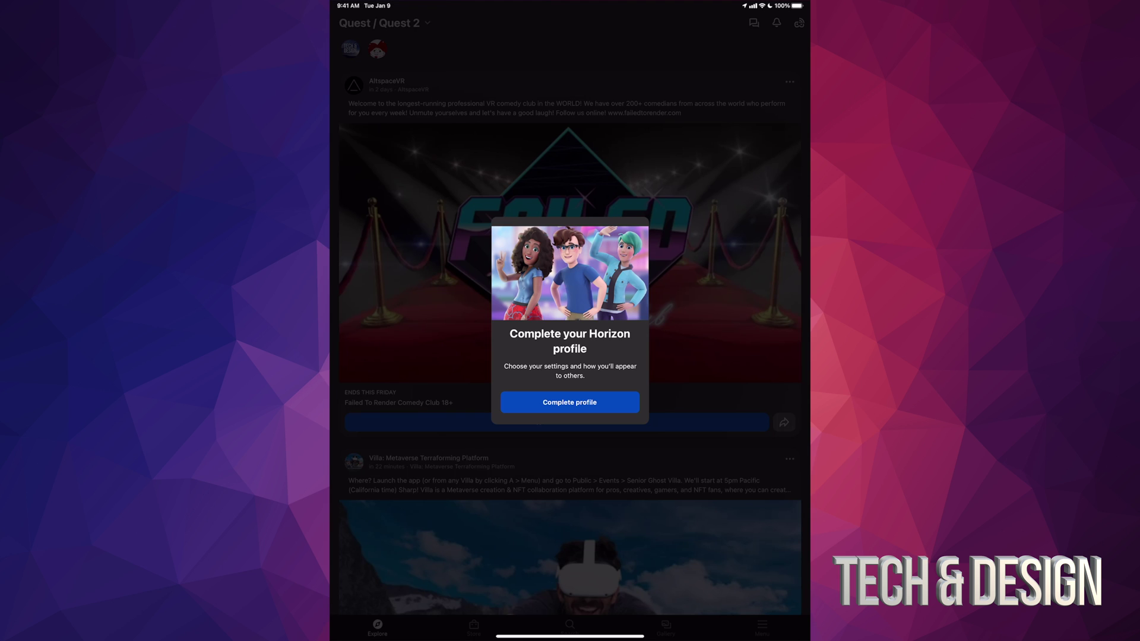
Step: Start completing the Horizon profile, passing the overview and followers explanation pages
{"action": "left_click", "coordinate": [569, 402]}
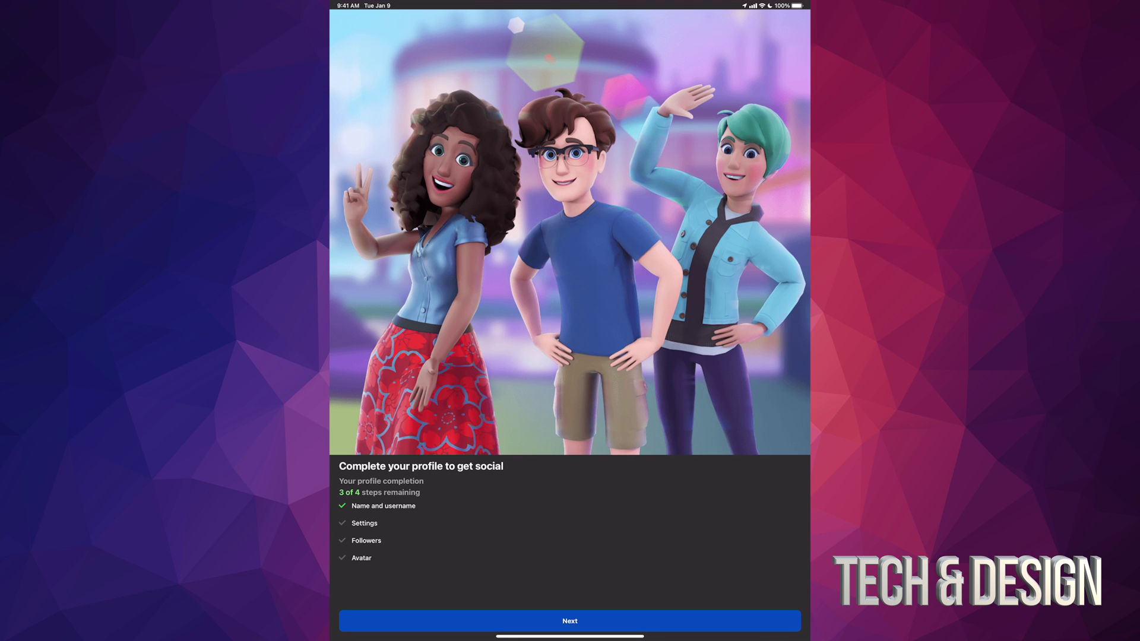
{"action": "left_click", "coordinate": [569, 621]}
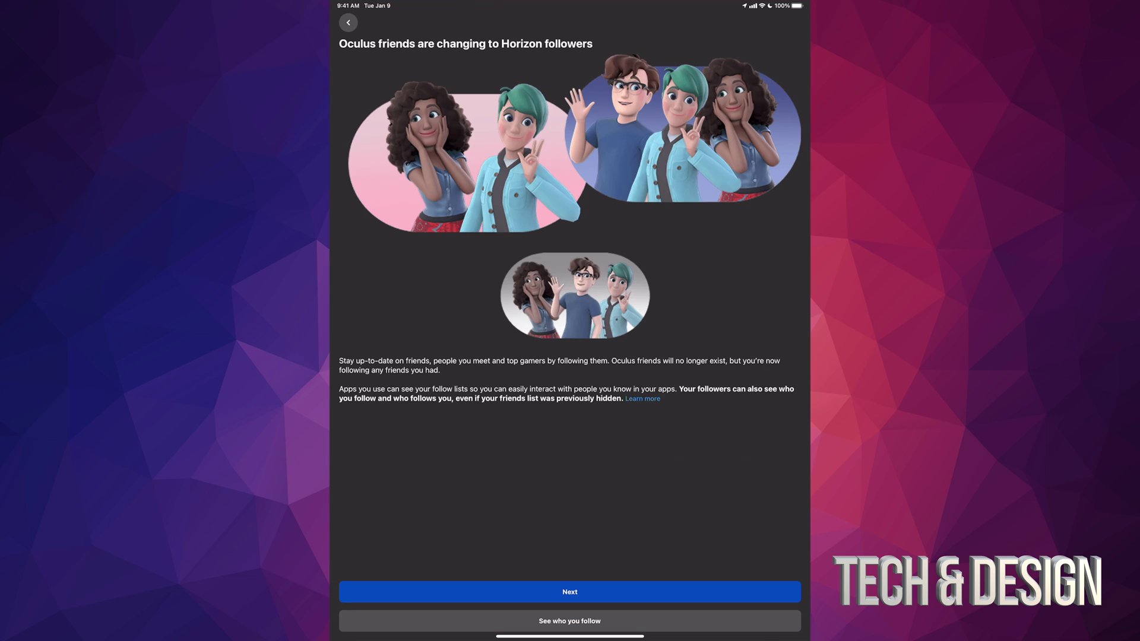
{"action": "left_click", "coordinate": [569, 591]}
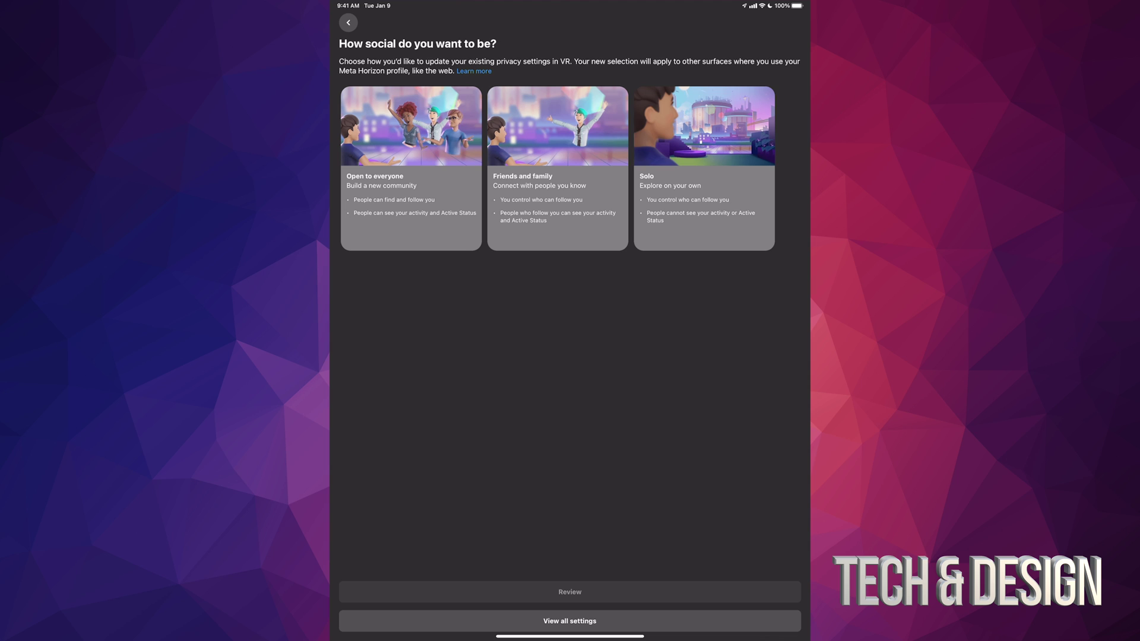
Step: Choose 'Open to everyone' privacy, review it, and accept the settings
{"action": "left_click", "coordinate": [410, 169]}
{"action": "left_click", "coordinate": [570, 592]}
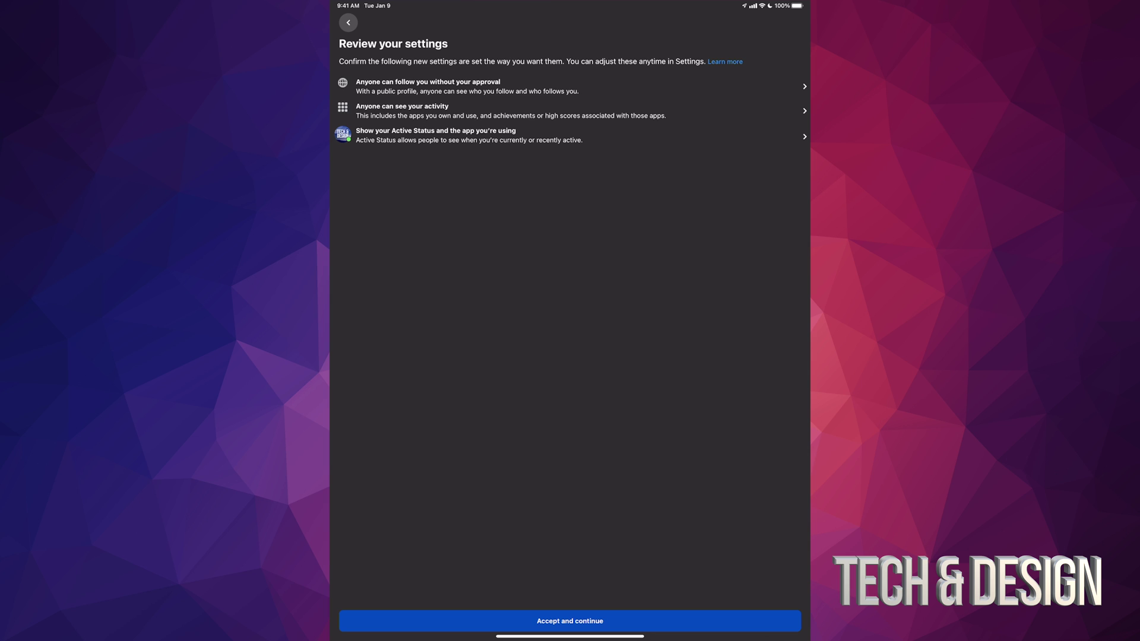
{"action": "left_click", "coordinate": [569, 620]}
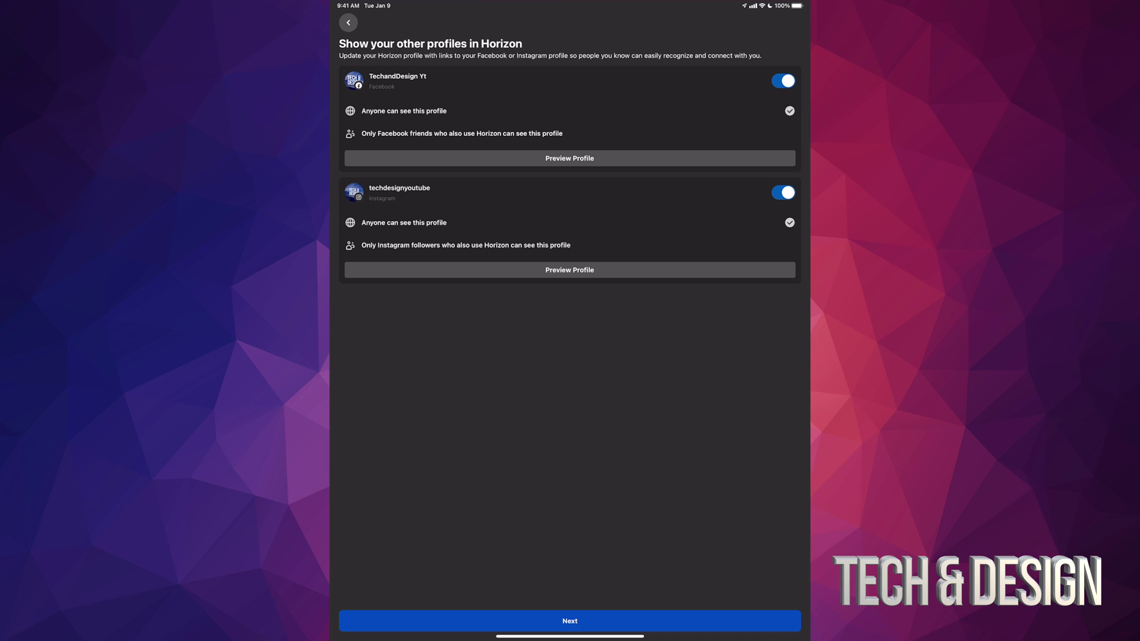
Step: Keep the linked Facebook and Instagram profiles, skip avatar creation, and finish setup
{"action": "left_click", "coordinate": [570, 620]}
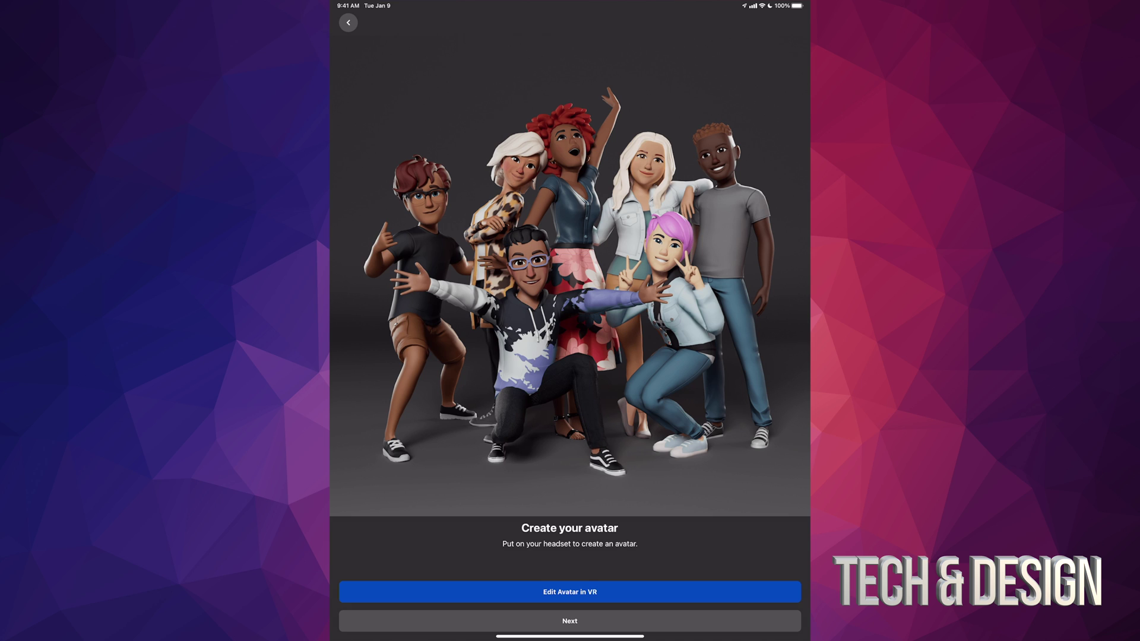
{"action": "left_click", "coordinate": [569, 620]}
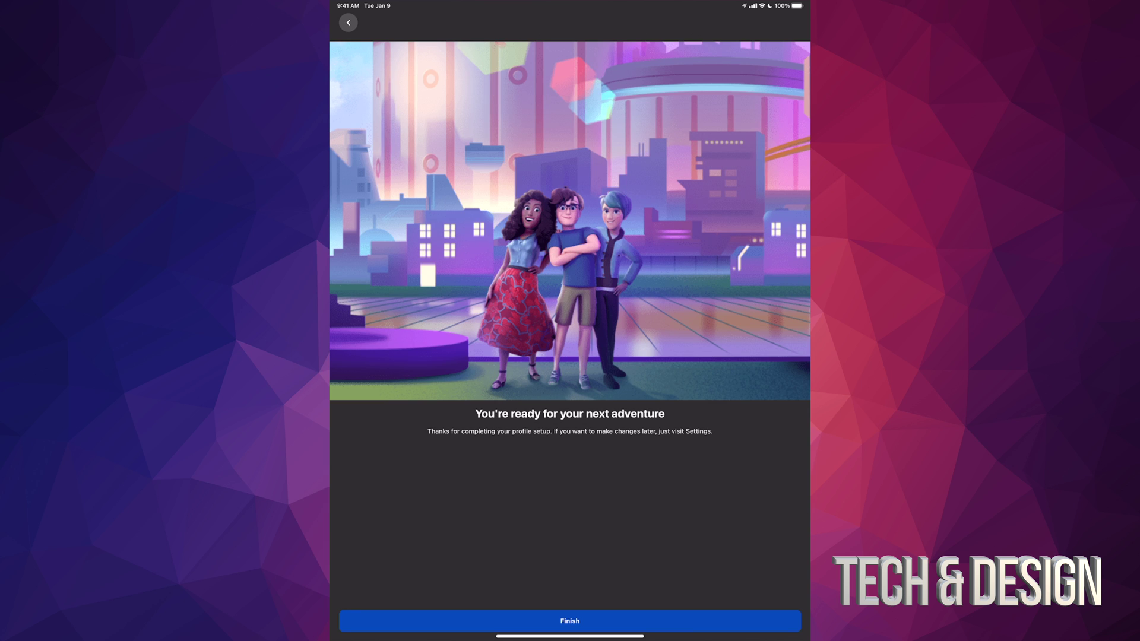
{"action": "left_click", "coordinate": [570, 621]}
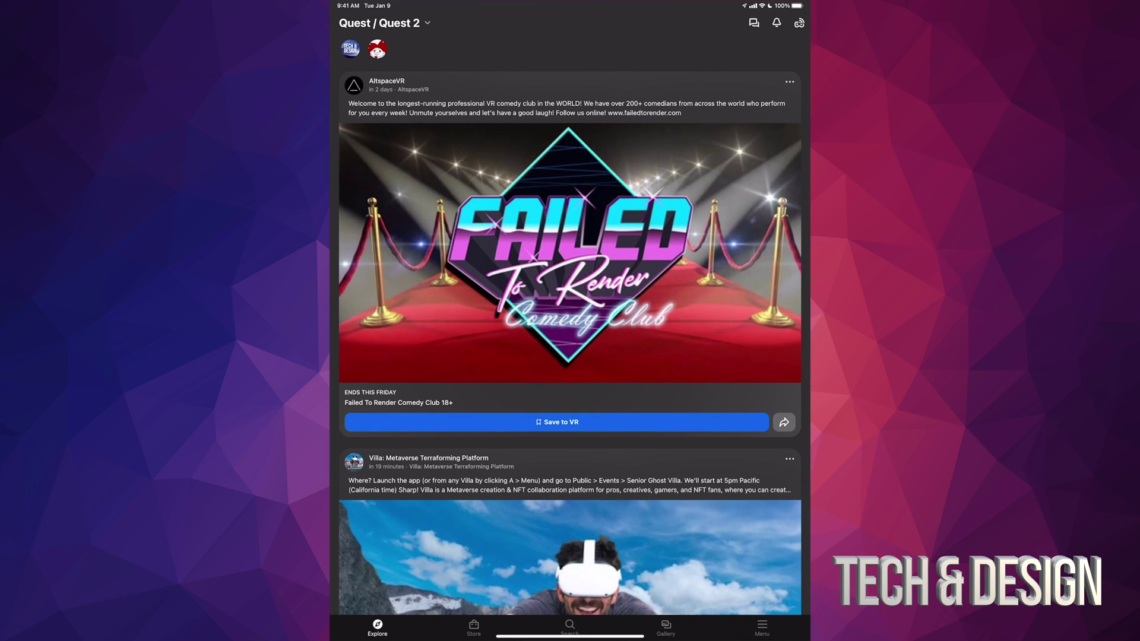
{"action": "scroll", "coordinate": [570, 326], "scroll_direction": "down", "scroll_amount": 5}
{"action": "scroll", "coordinate": [570, 326], "scroll_direction": "down", "scroll_amount": 5}
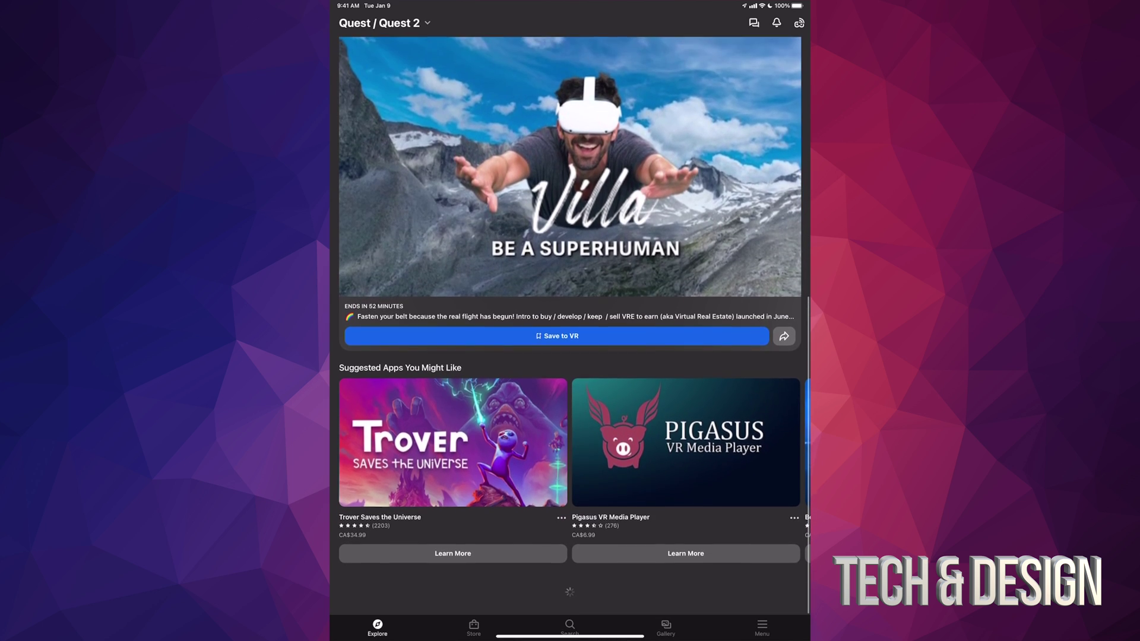